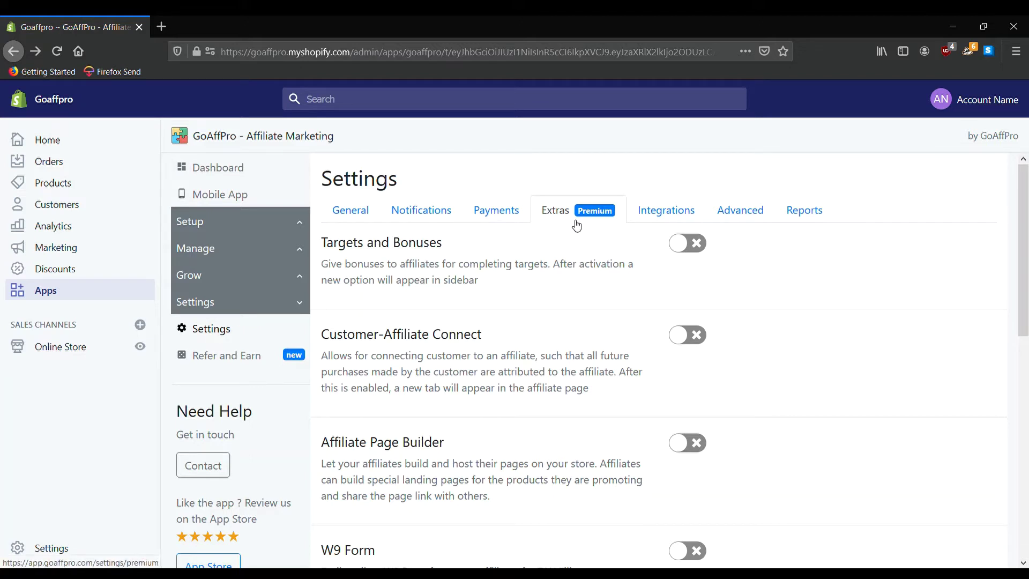
{"action": "scroll", "coordinate": [576, 225], "scroll_direction": "down", "scroll_amount": 2}
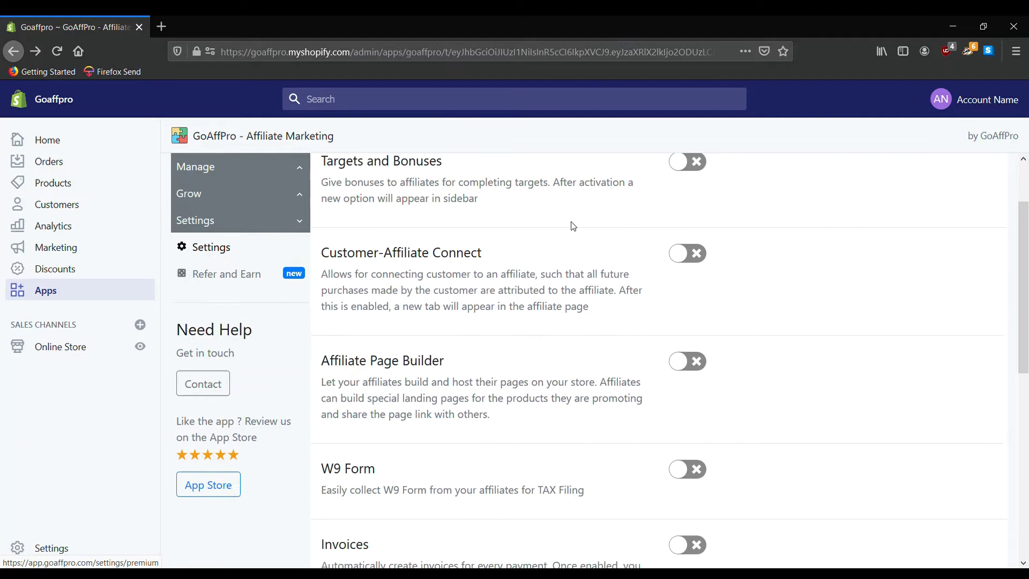
{"action": "scroll", "coordinate": [523, 273], "scroll_direction": "down", "scroll_amount": 2}
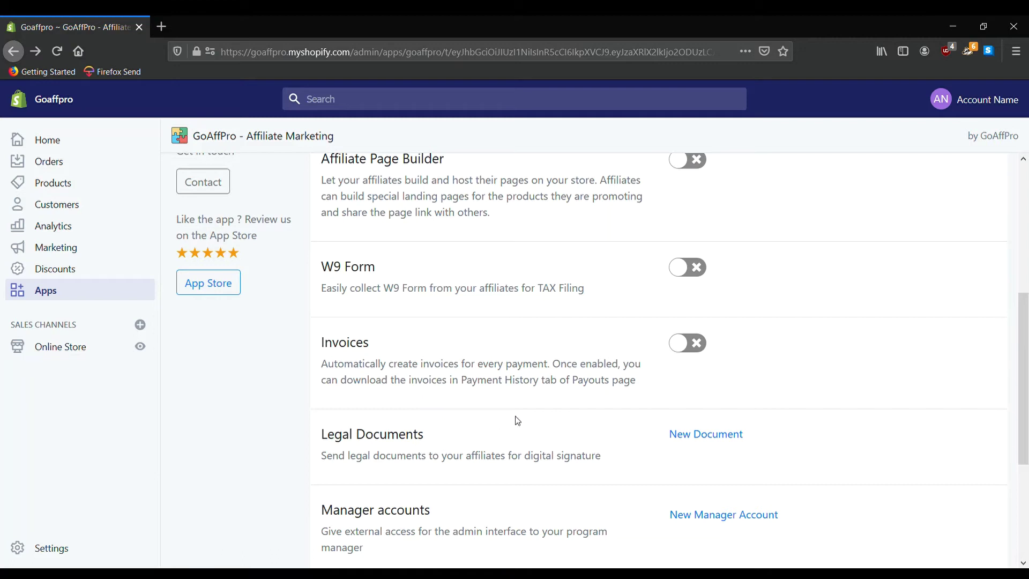
Step: Begin a blank new document from the Legal Documents section of Extras settings
{"action": "left_click", "coordinate": [700, 439]}
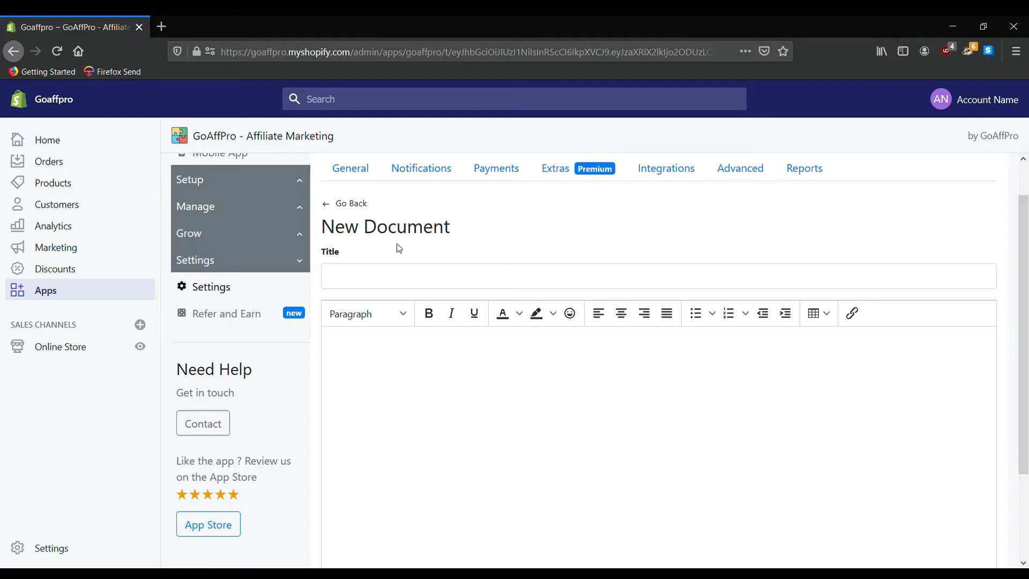
Step: Enter 'Legal Document' as the new document's title
{"action": "left_click", "coordinate": [436, 282]}
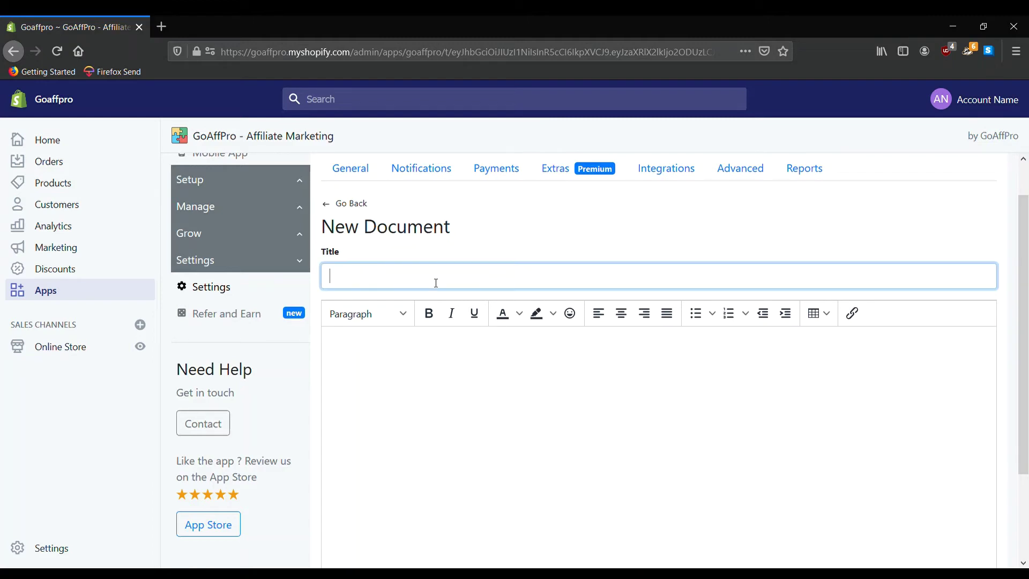
{"action": "type", "text": "L"}
{"action": "type", "text": "ega"}
{"action": "type", "text": "l D"}
{"action": "type", "text": "ocu"}
{"action": "type", "text": "ment"}
Step: Paste the legal terms, three bullet items and signature line into the body, then return to Extras
{"action": "left_click", "coordinate": [431, 354]}
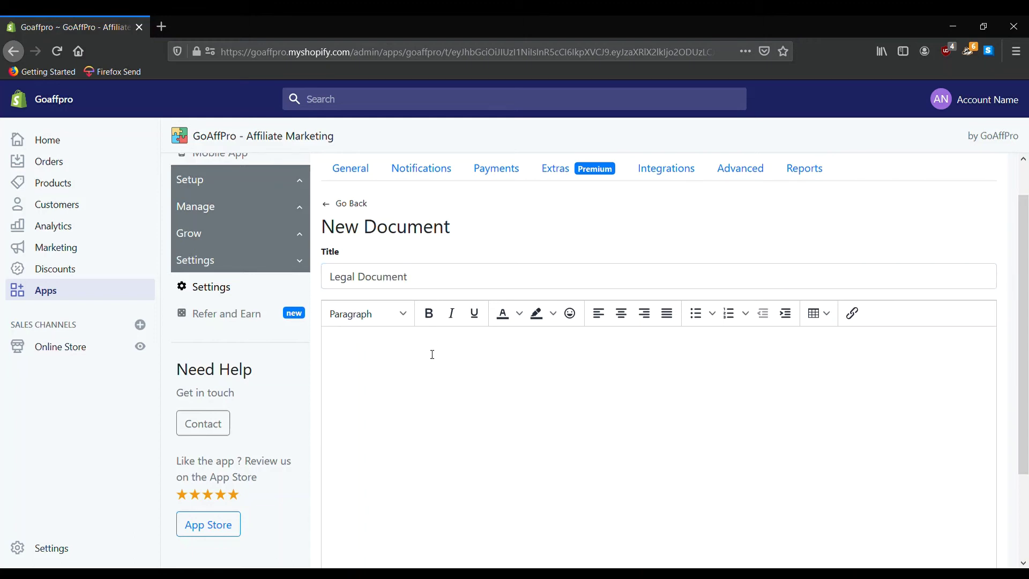
{"action": "type", "text": "Legal Terms: Item 1 Item 2 Item 3 If you agree to the terms, sign below:"}
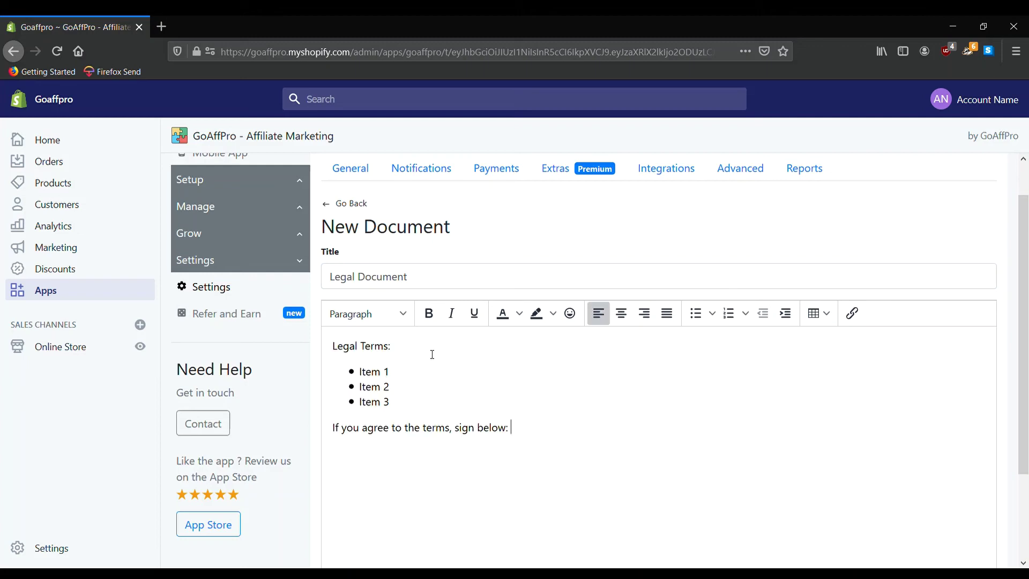
{"action": "scroll", "coordinate": [432, 355], "scroll_direction": "down", "scroll_amount": 3}
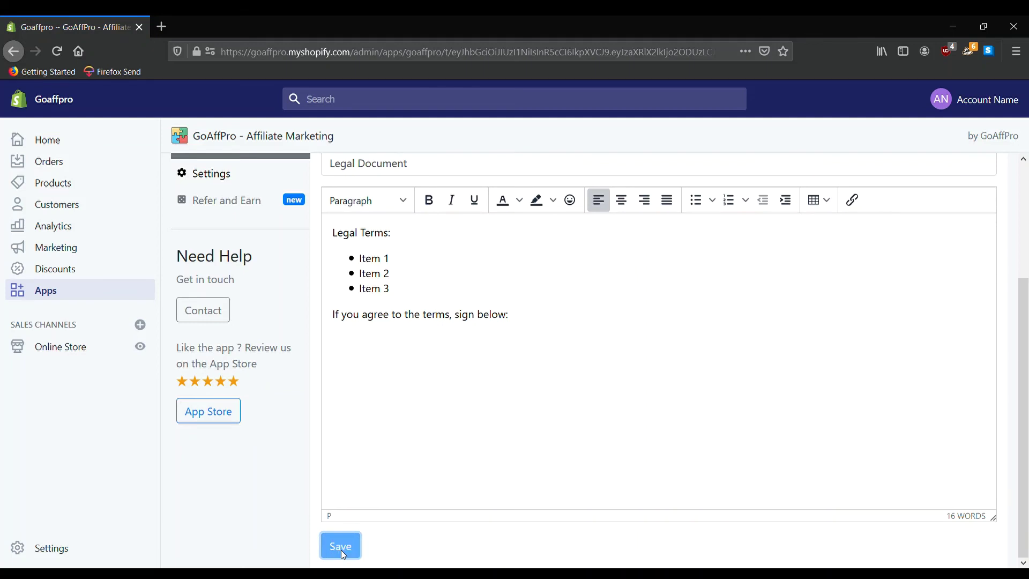
{"action": "scroll", "coordinate": [341, 550], "scroll_direction": "up", "scroll_amount": 3}
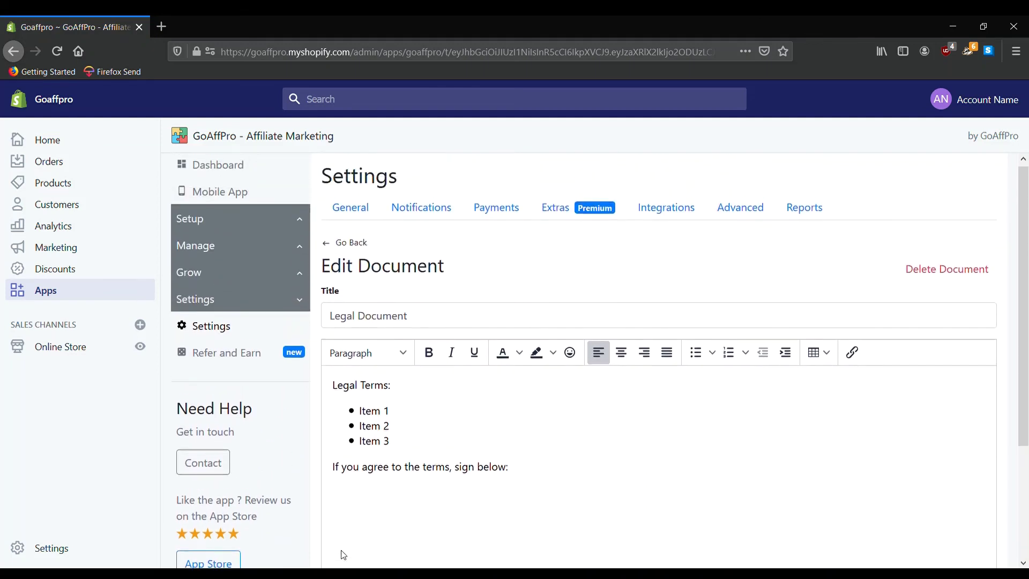
{"action": "left_click", "coordinate": [366, 252]}
{"action": "scroll", "coordinate": [568, 397], "scroll_direction": "down", "scroll_amount": 1}
{"action": "scroll", "coordinate": [569, 406], "scroll_direction": "down", "scroll_amount": 3}
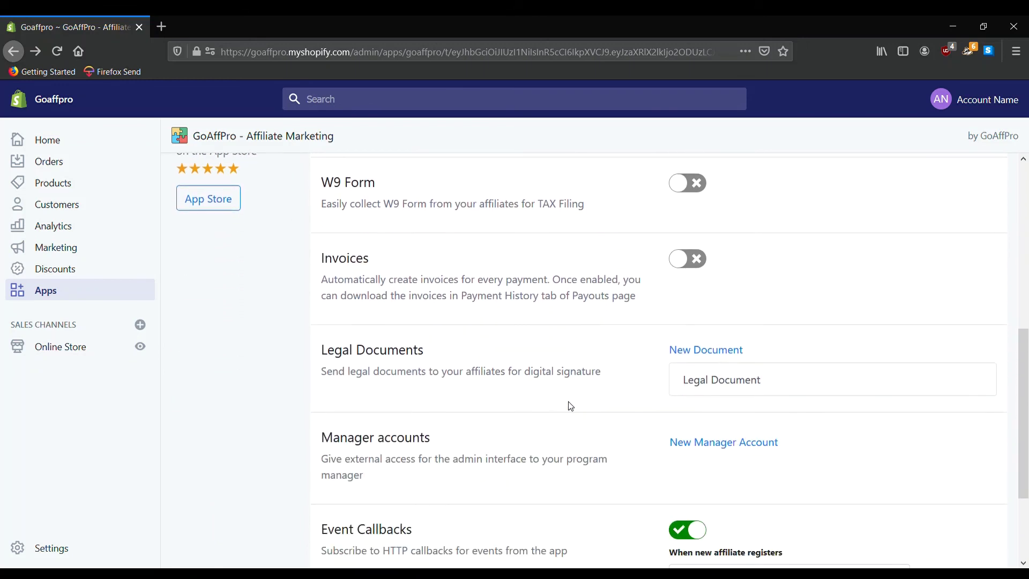